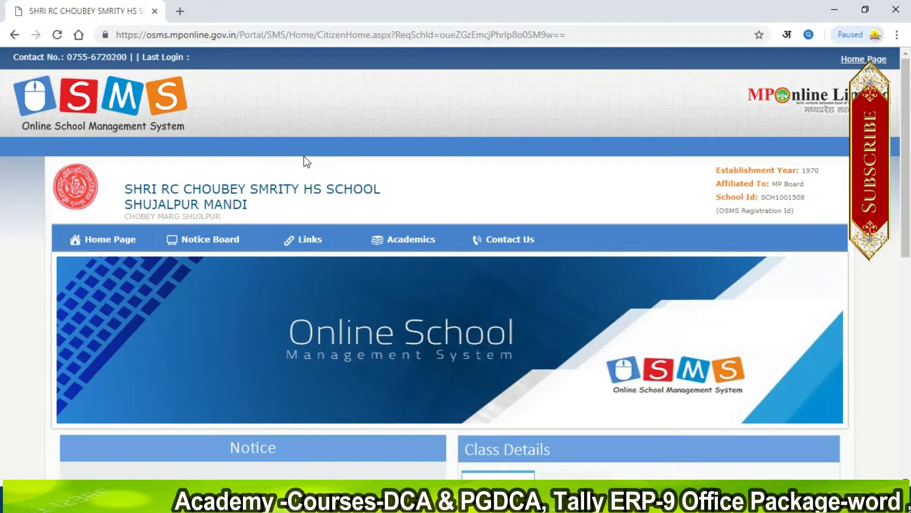
Review the school's public page down to its available links and contact details, and return to the portal's school search page.
scroll(303, 161, "down", 2)
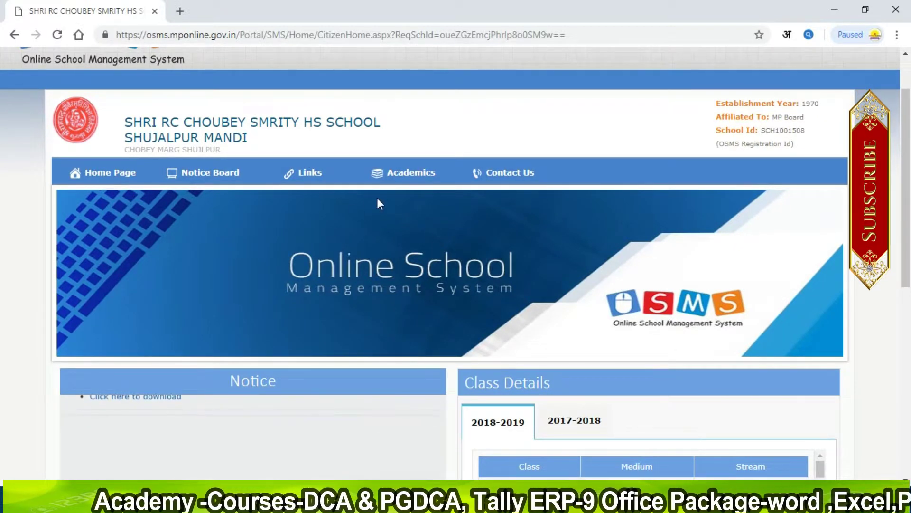
scroll(378, 199, "down", 8)
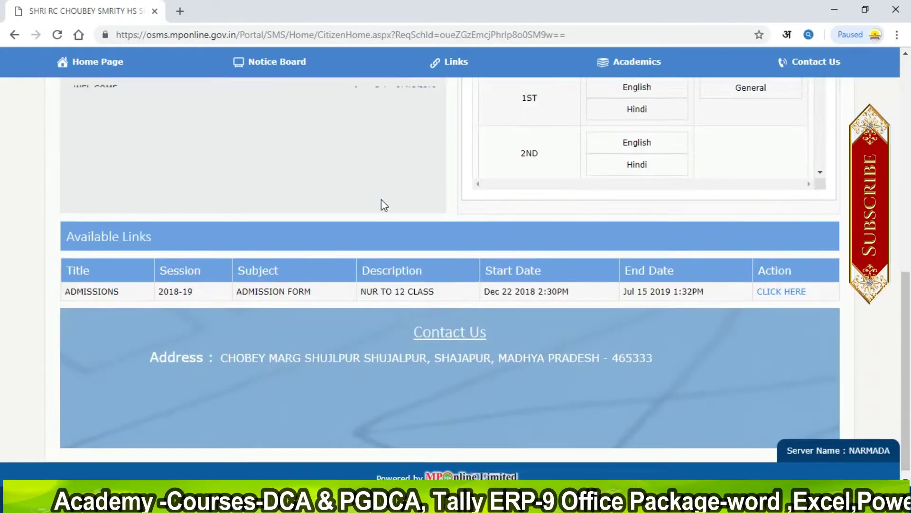
scroll(381, 198, "up", 10)
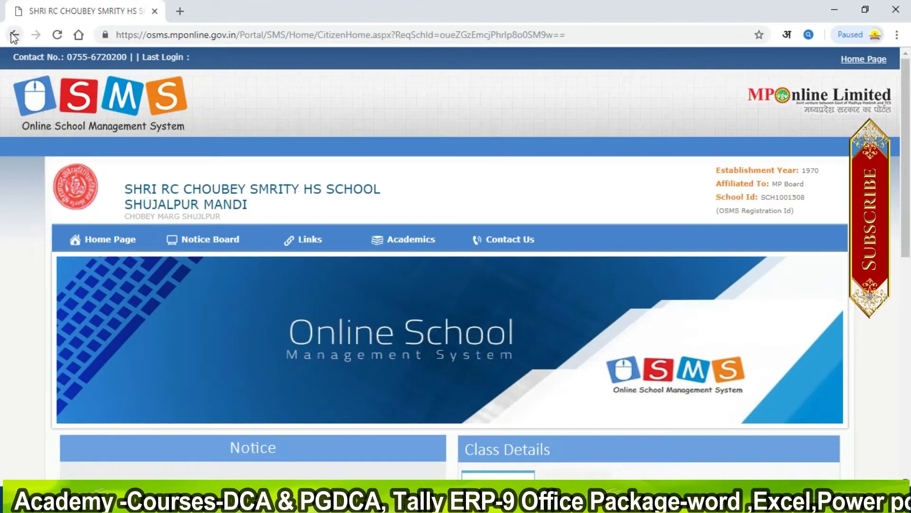
left_click(14, 36)
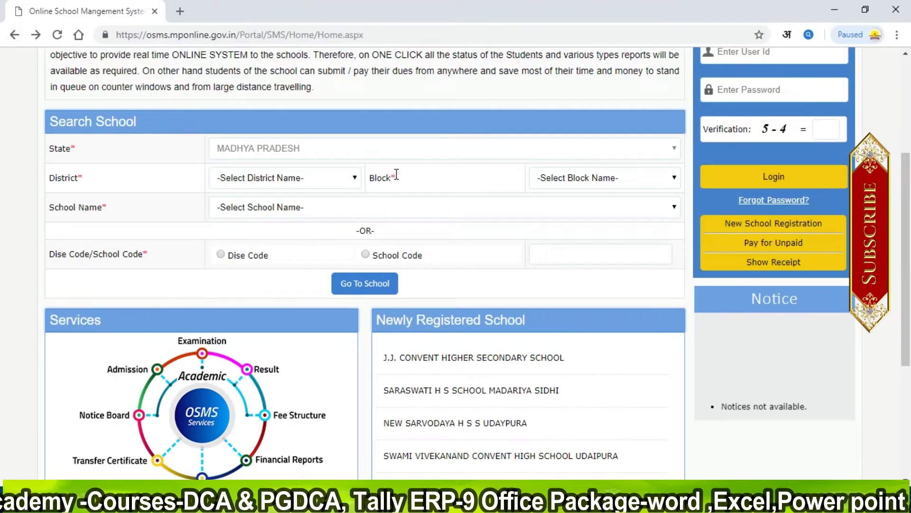
Open the new school registration form, agreeing to its instructions, and set School Type to Government and School Education Type to Co-Ed.
left_click(730, 225)
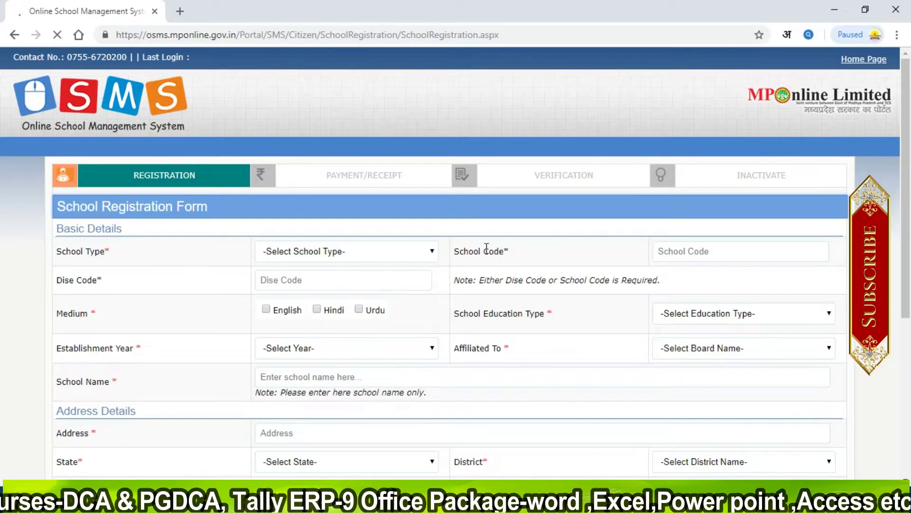
left_click(348, 253)
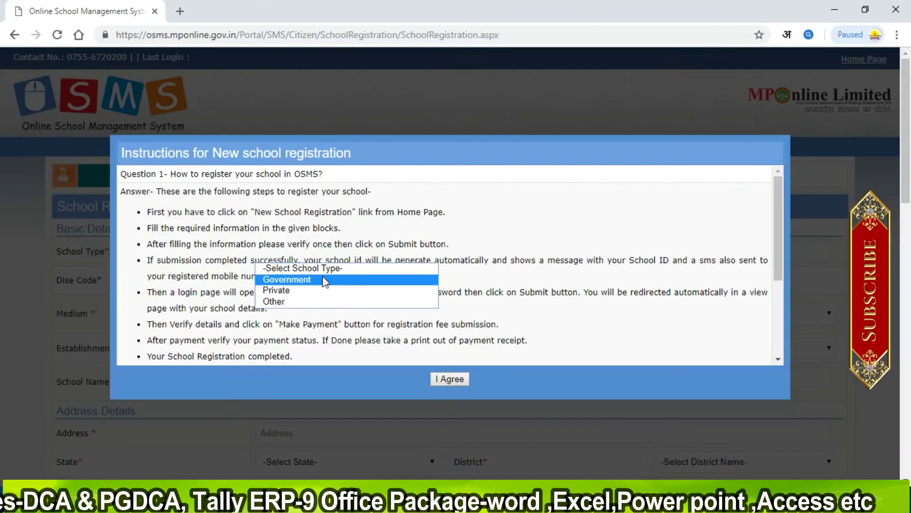
left_click(323, 278)
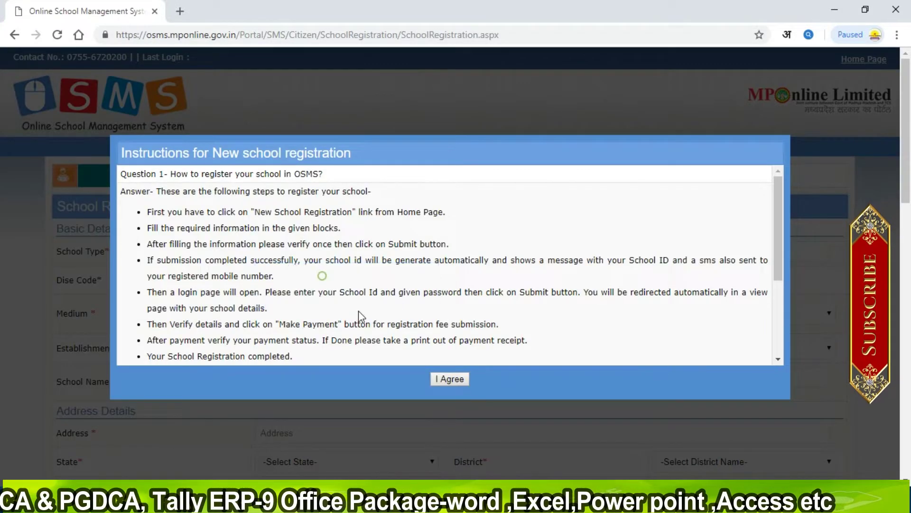
left_click(463, 379)
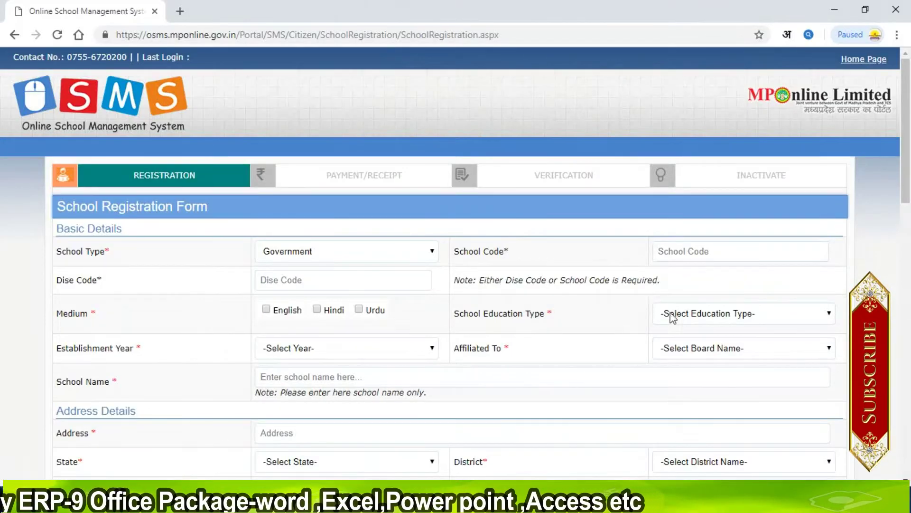
left_click(679, 315)
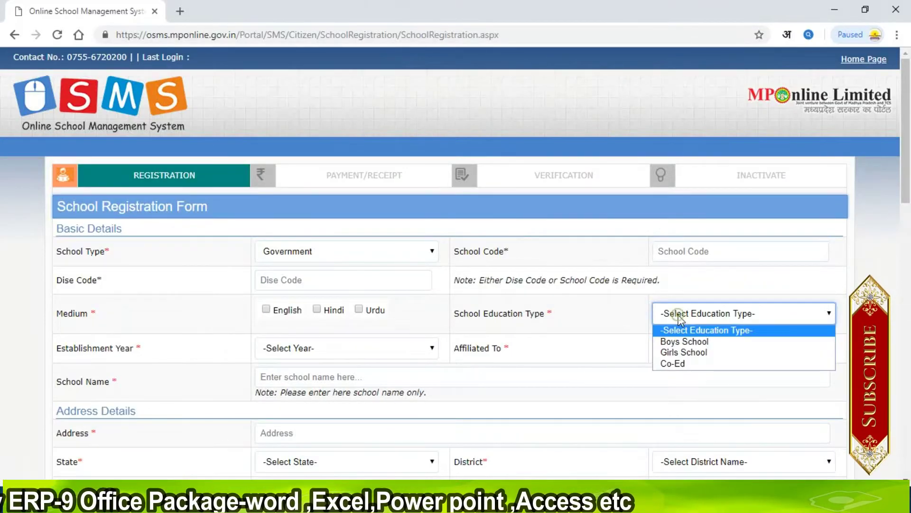
left_click(672, 363)
Examine the registration form's address, principal, contact, bank, logo, password, payment and feedback sections, including the available states.
scroll(614, 336, "down", 4)
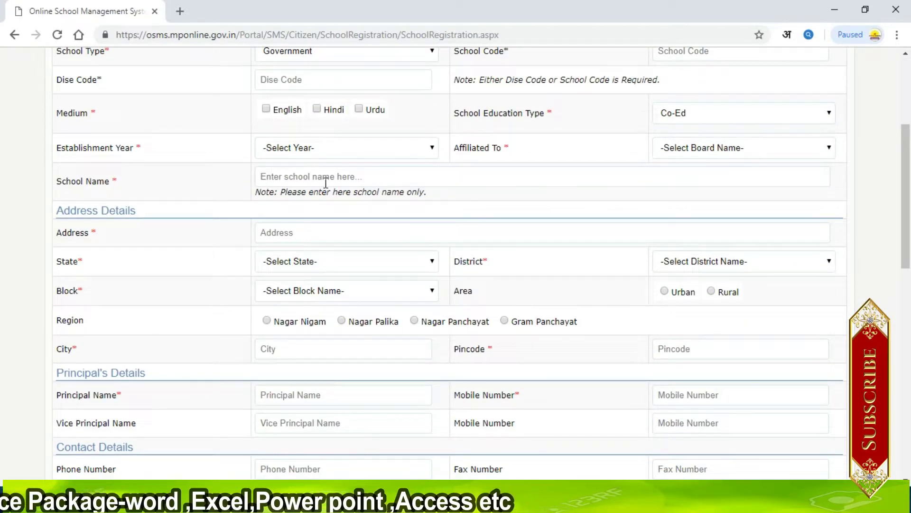
left_click(344, 263)
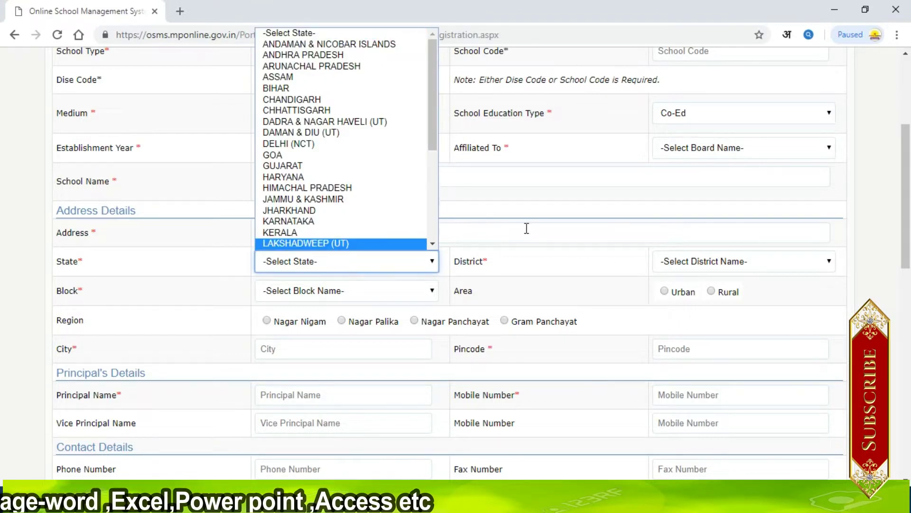
left_click(534, 199)
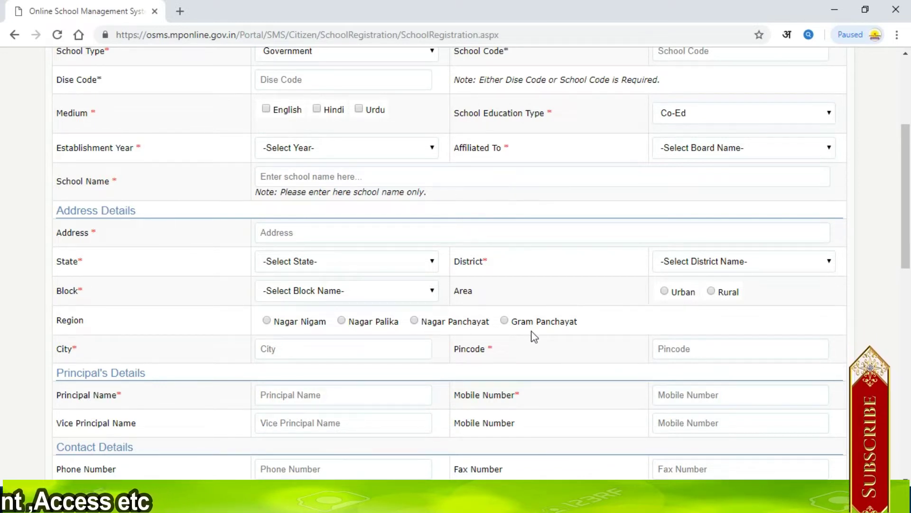
scroll(534, 336, "down", 2)
scroll(532, 334, "down", 3)
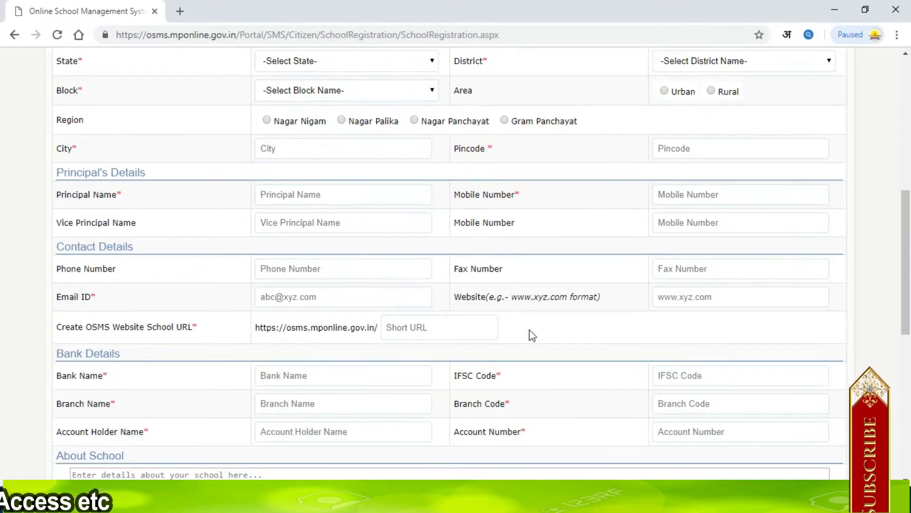
scroll(529, 330, "down", 4)
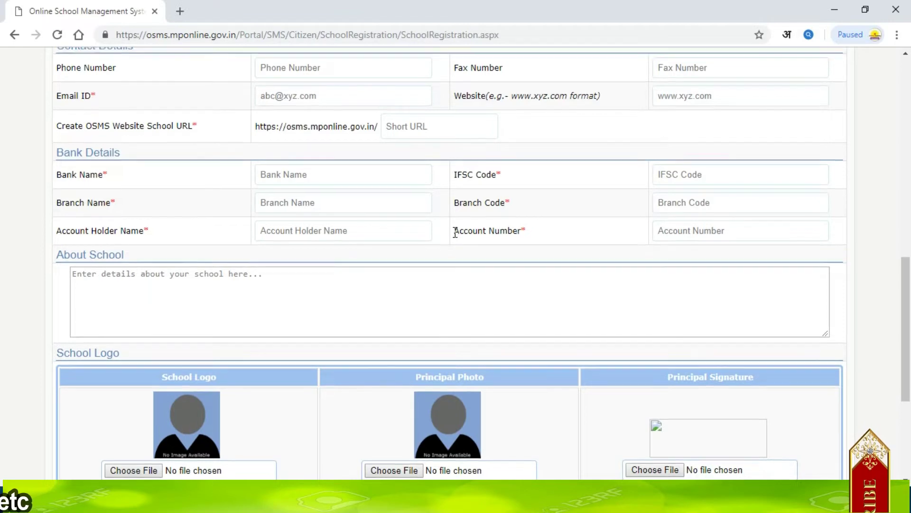
scroll(455, 230, "down", 3)
scroll(453, 231, "down", 2)
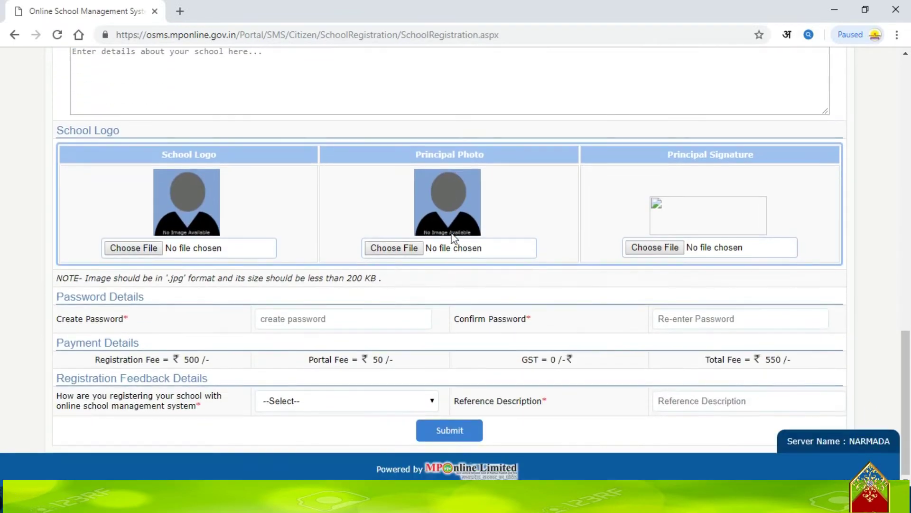
left_click(328, 321)
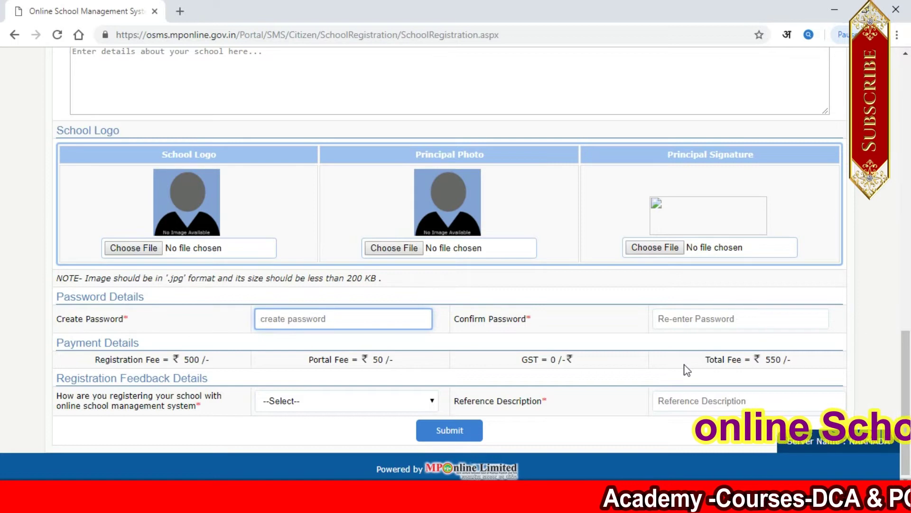
scroll(686, 370, "up", 1)
scroll(687, 369, "up", 15)
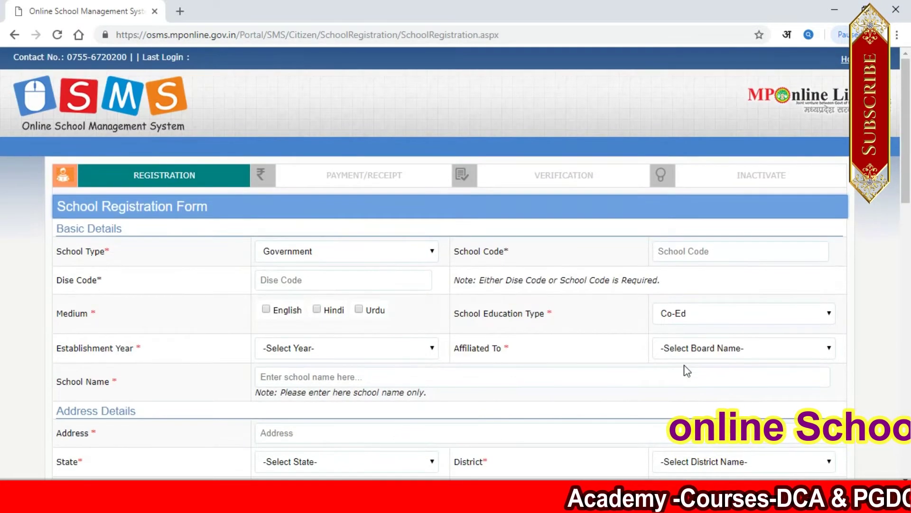
Return to the portal home page and log in as a School user with the school's user ID.
left_click(845, 59)
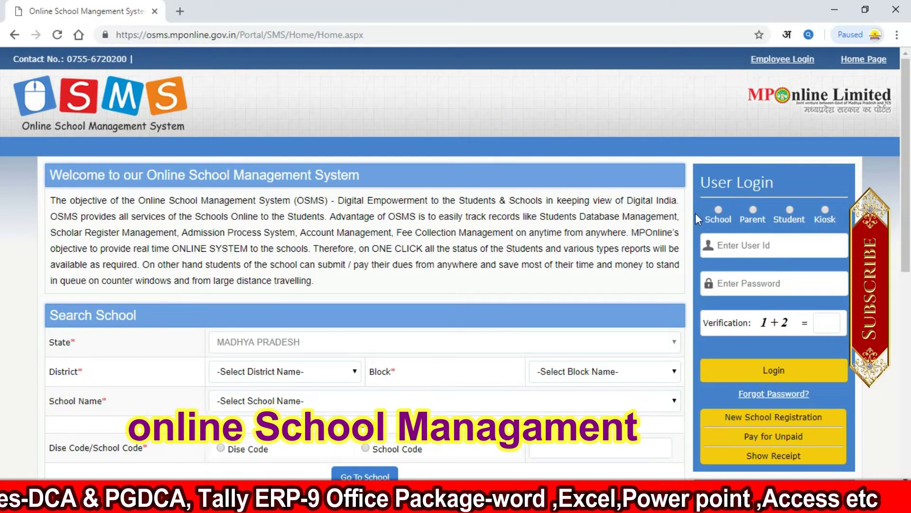
left_click(718, 211)
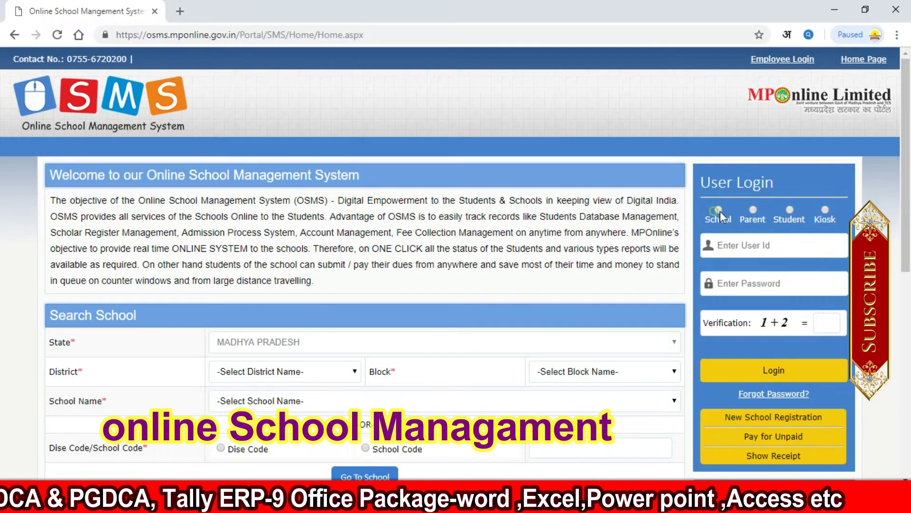
left_click(738, 251)
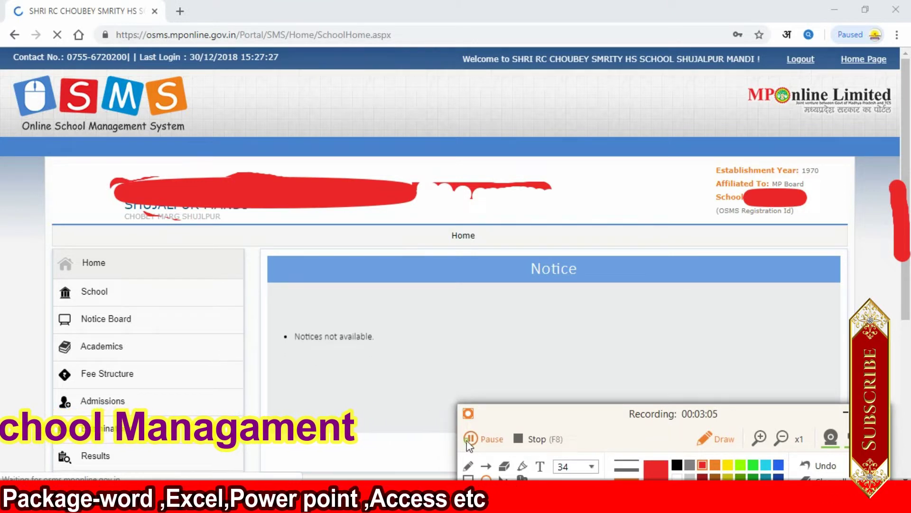
Examine the sections of the school's dashboard, including the Profile and Session Term options for School.
scroll(273, 269, "down", 4)
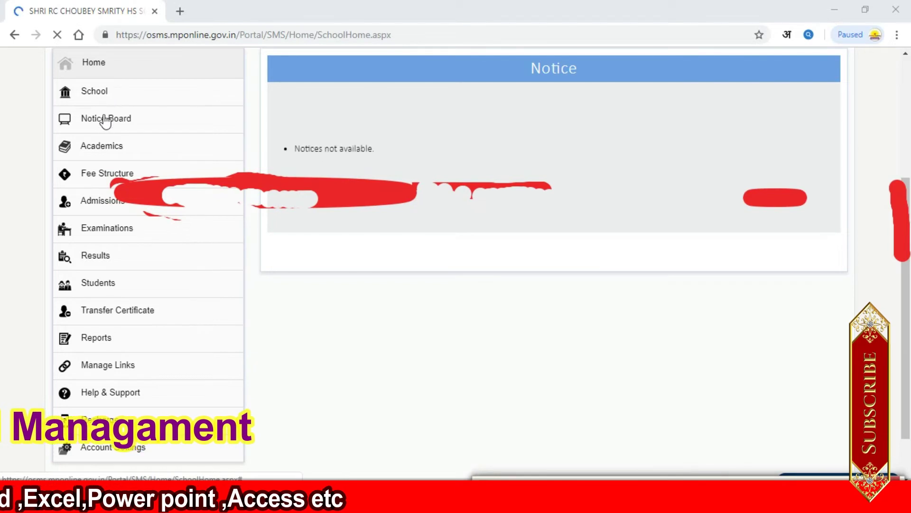
left_click(128, 125)
scroll(171, 225, "down", 5)
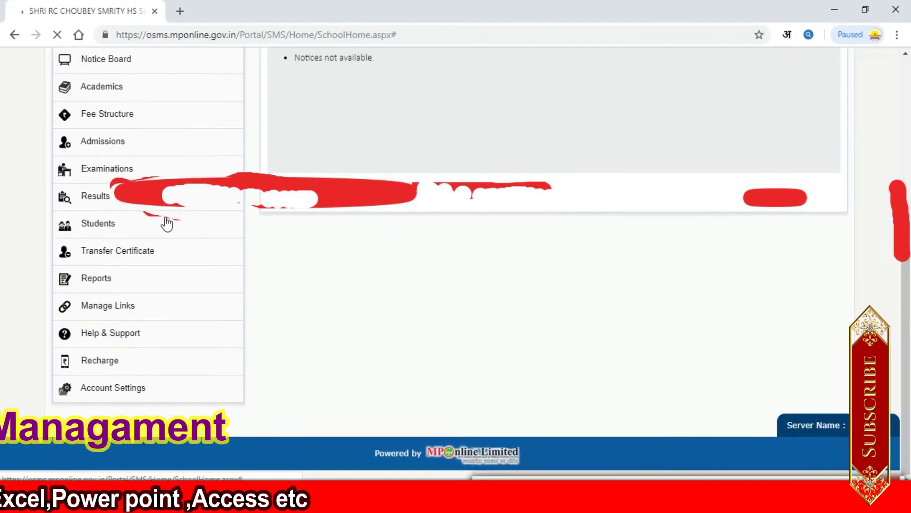
left_click(114, 61)
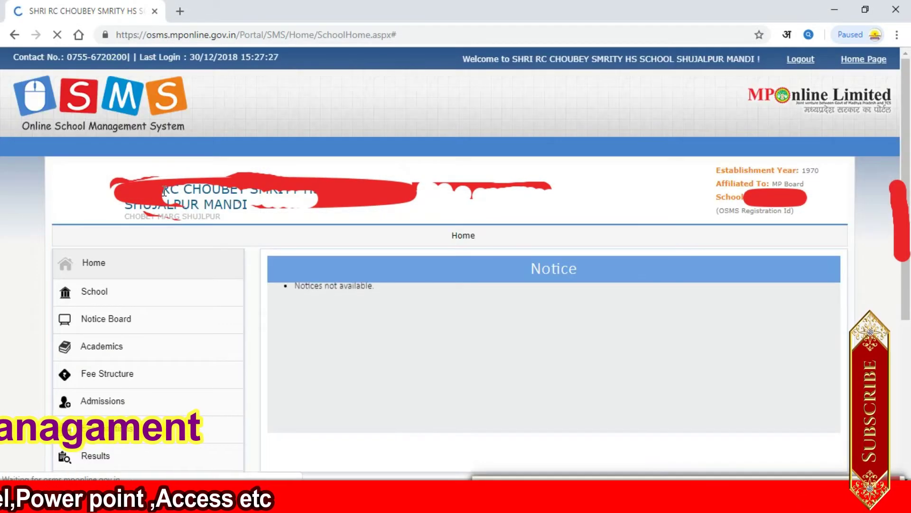
scroll(164, 191, "down", 5)
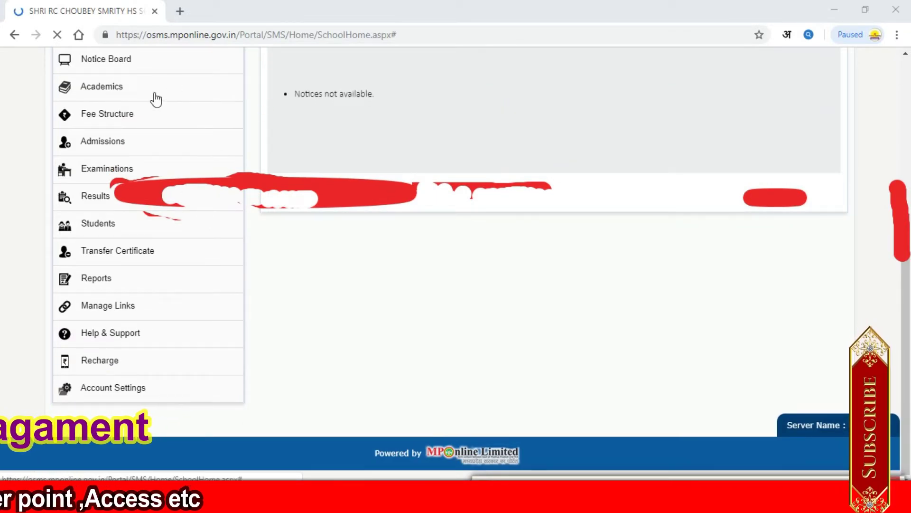
left_click(122, 147)
scroll(127, 161, "down", 5)
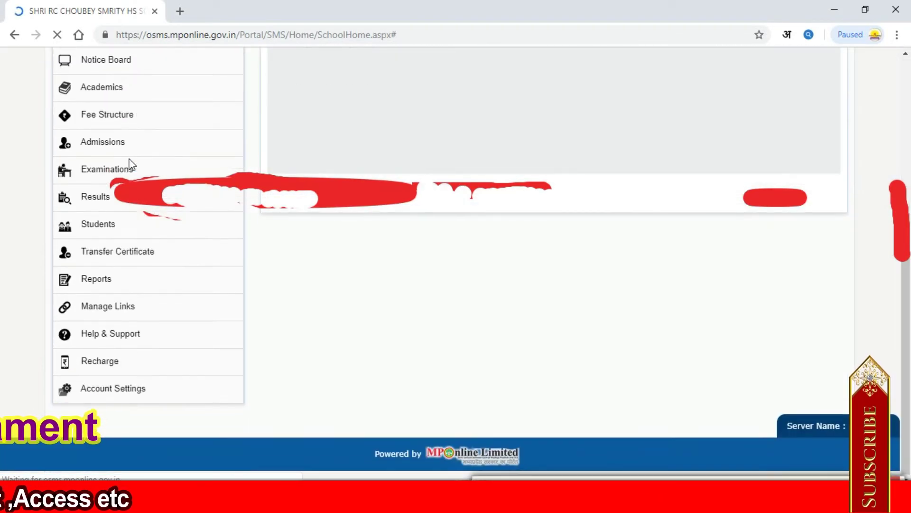
left_click(83, 147)
scroll(128, 197, "down", 5)
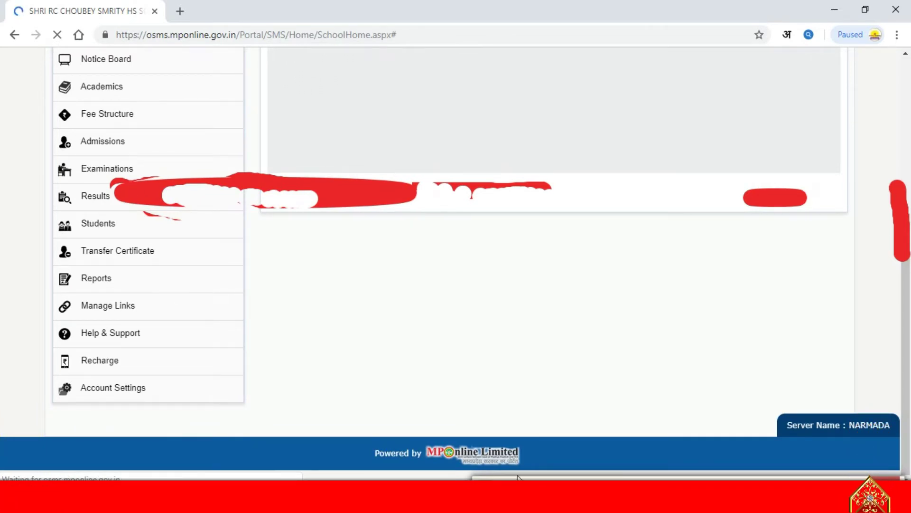
mouse_move(150, 107)
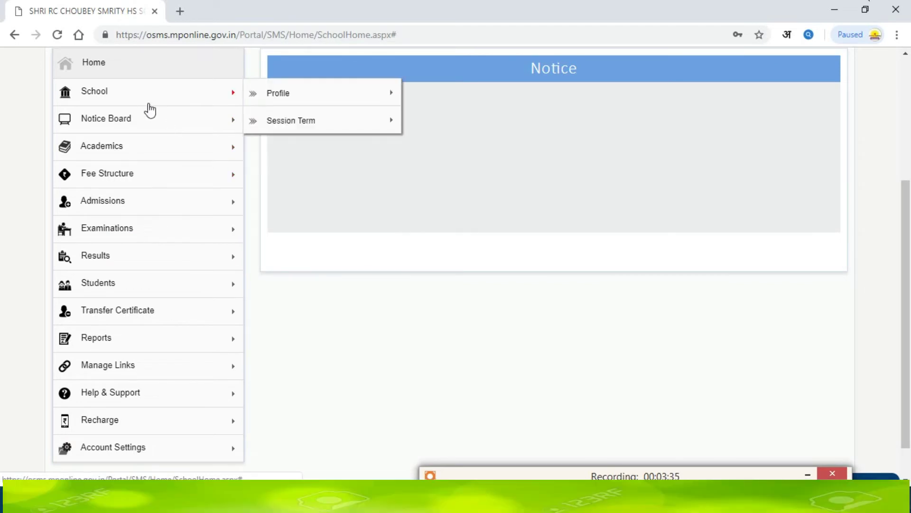
mouse_move(299, 97)
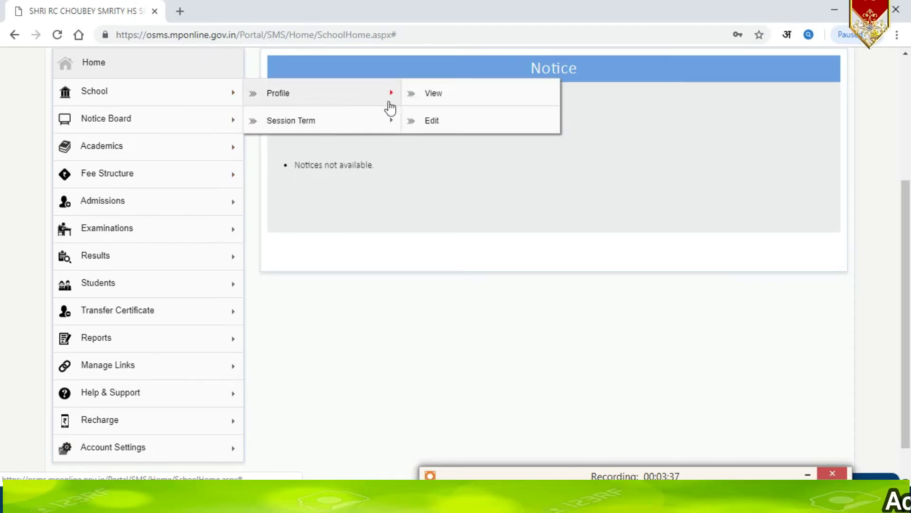
mouse_move(385, 129)
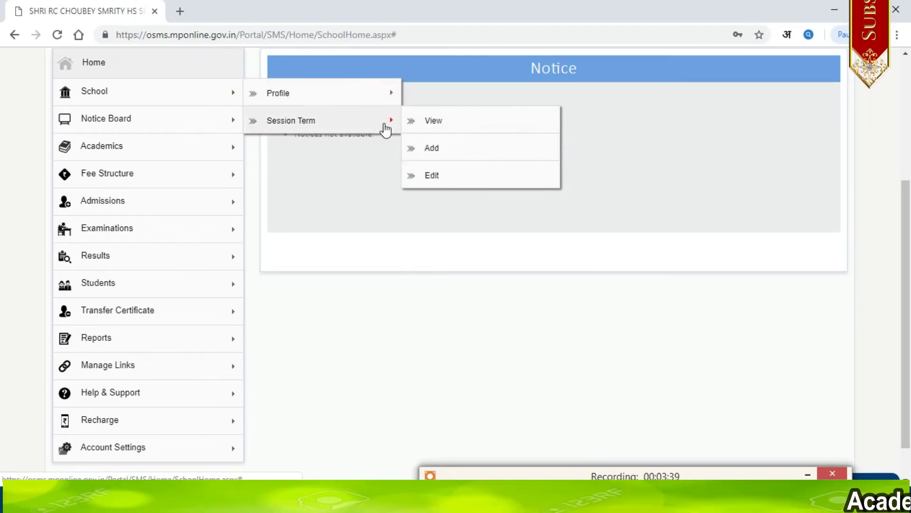
Open the form for adding a new notice to the school's Notice Board and review its fields.
mouse_move(169, 124)
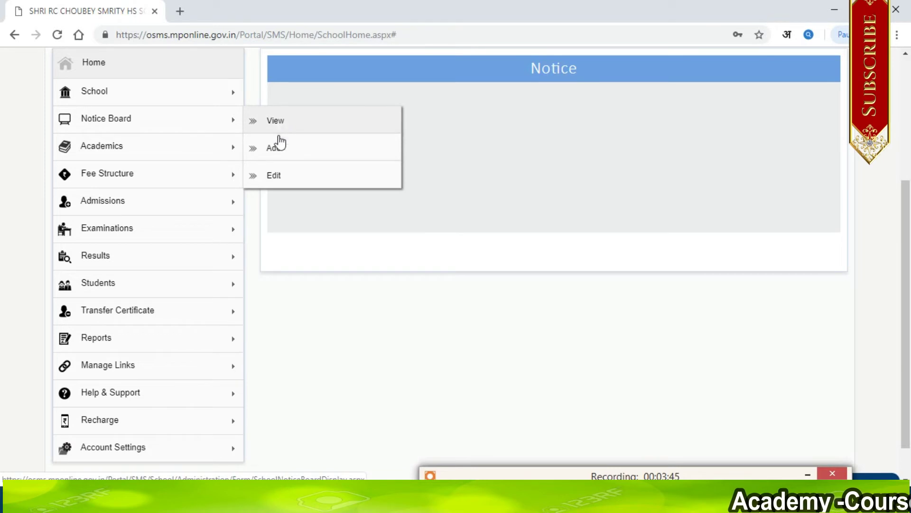
left_click(279, 150)
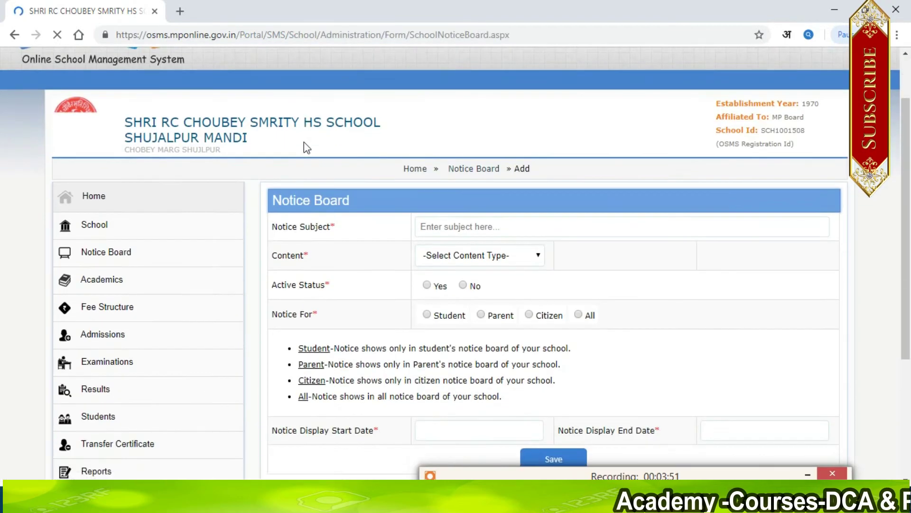
scroll(306, 146, "down", 4)
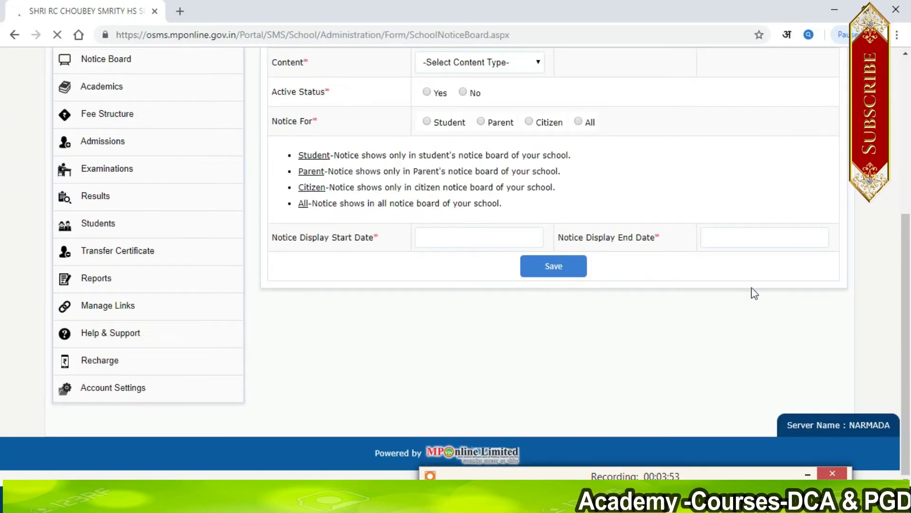
scroll(908, 280, "up", 1)
scroll(909, 280, "up", 1)
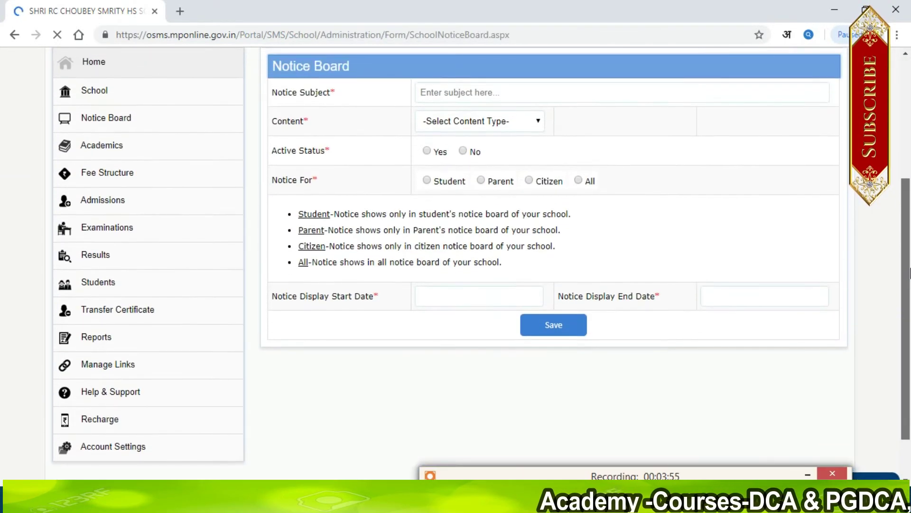
Set the new notice's Content type to Text and review the notice form with its text area.
left_click(528, 89)
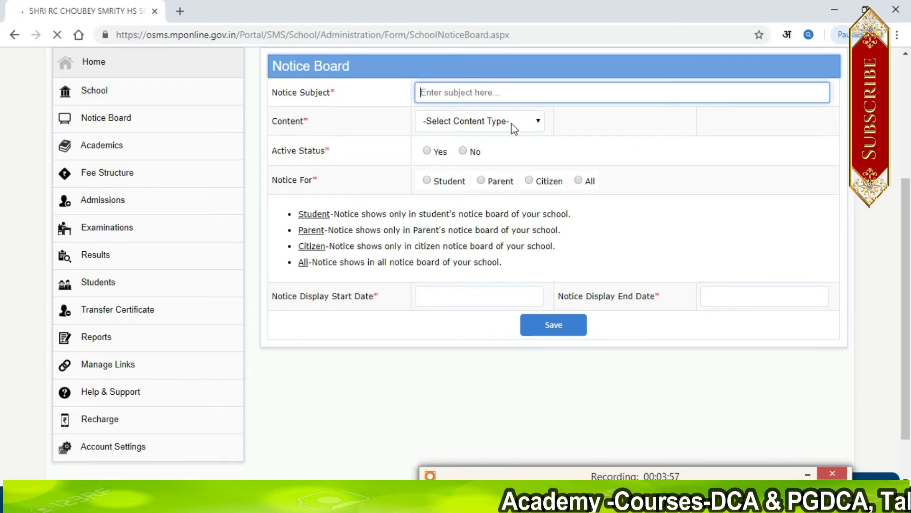
left_click(510, 123)
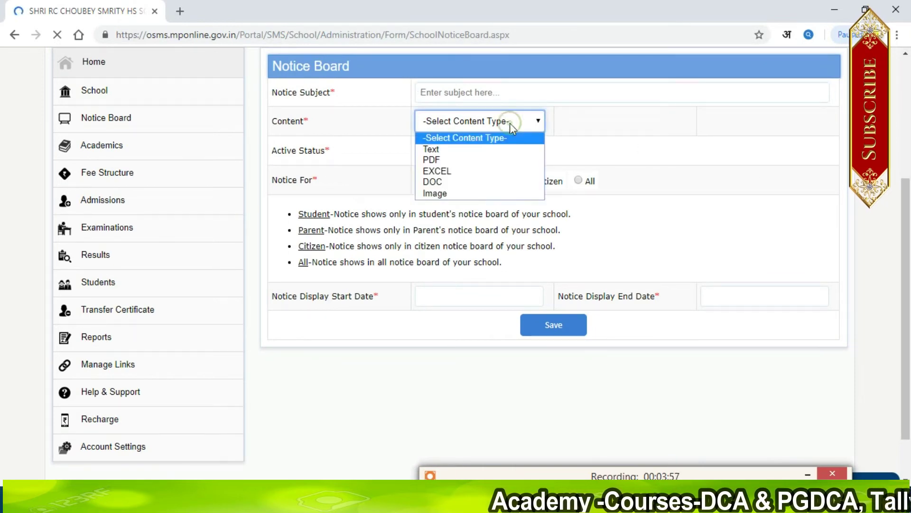
left_click(464, 151)
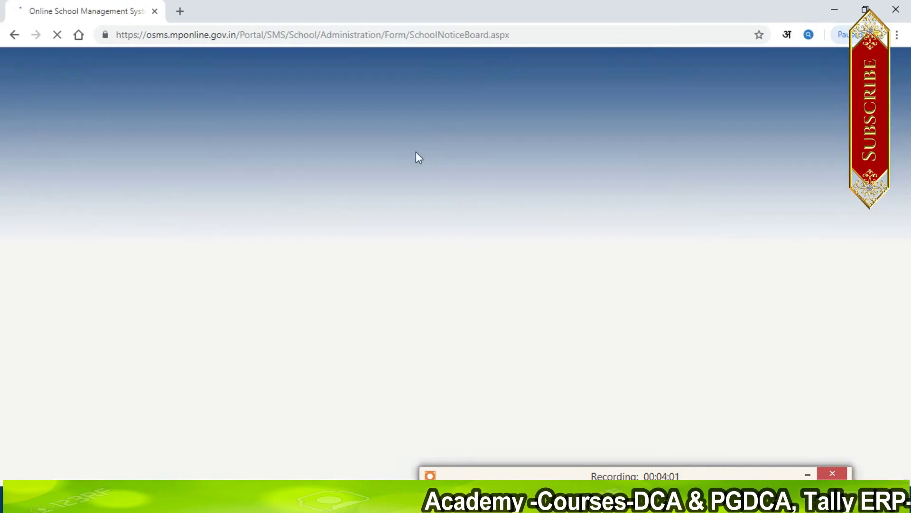
scroll(443, 167, "down", 5)
scroll(454, 161, "up", 1)
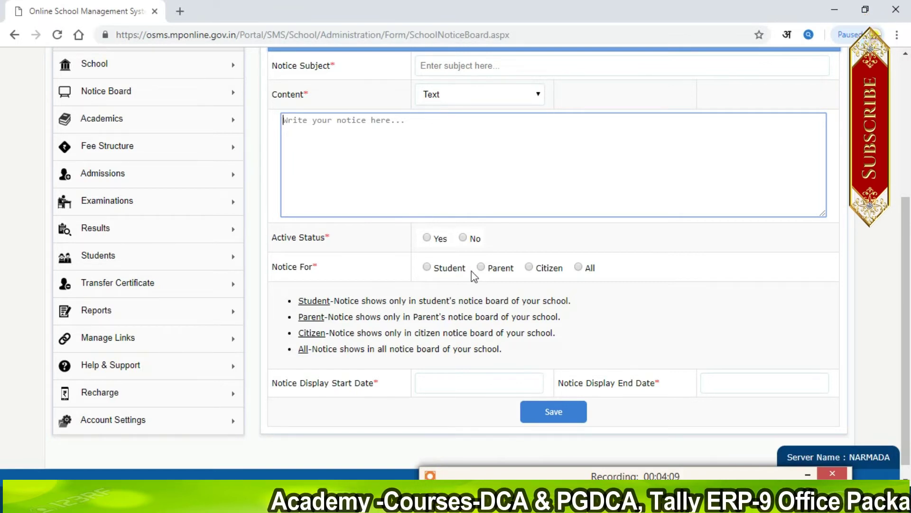
Examine the options available under Academics, Fee Structure, Admissions, Examinations, Results, Students, Reports and Transfer Certificate.
mouse_move(126, 129)
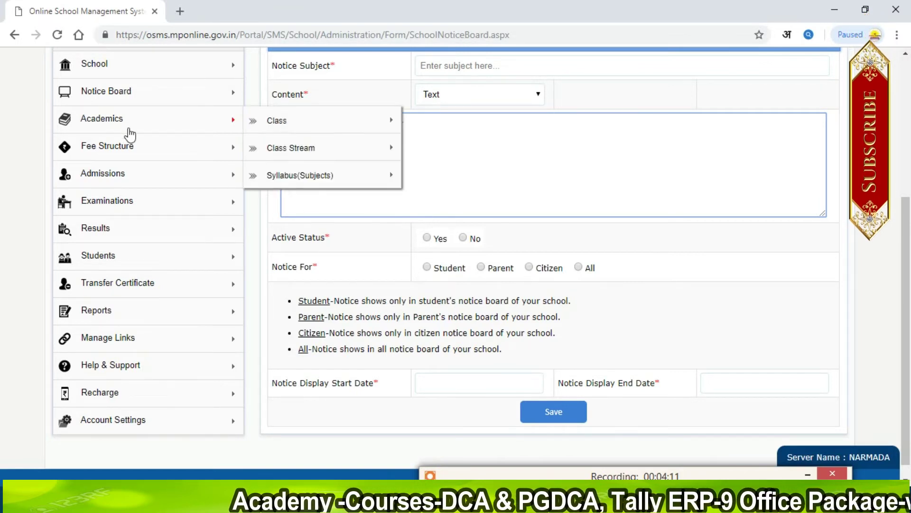
mouse_move(298, 125)
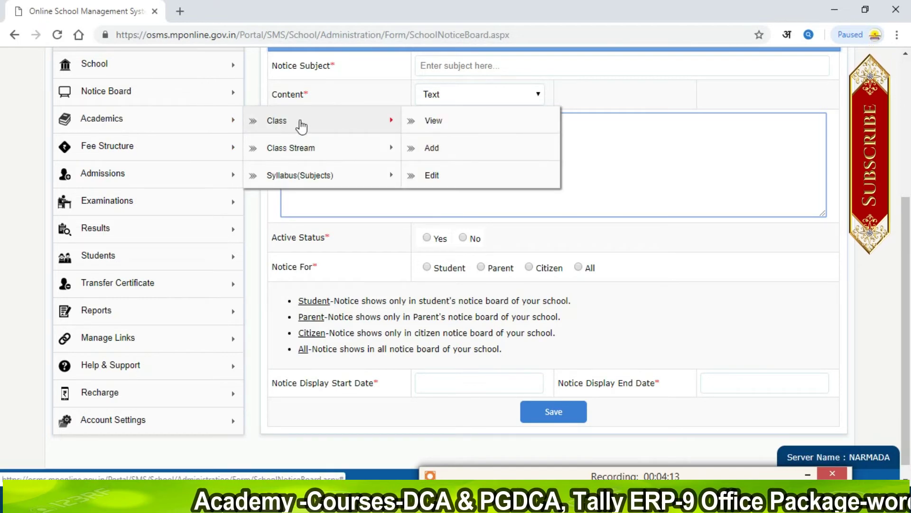
mouse_move(161, 144)
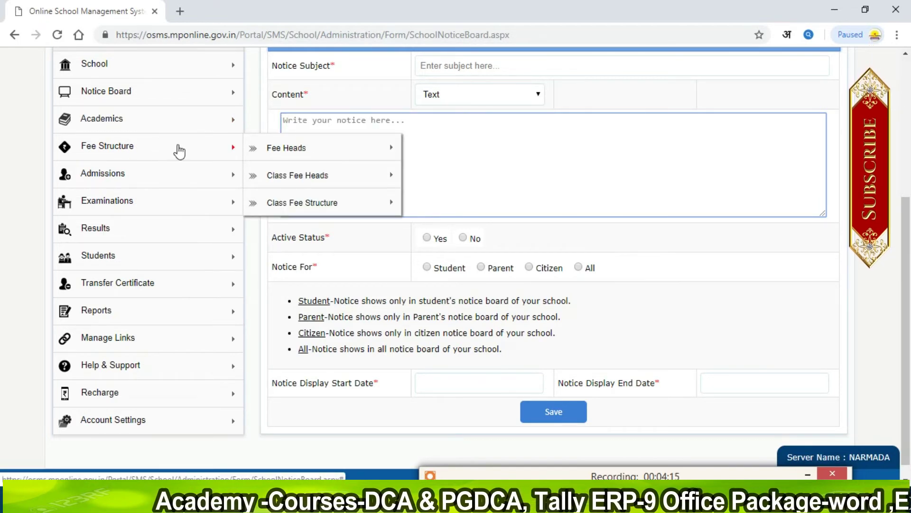
mouse_move(294, 148)
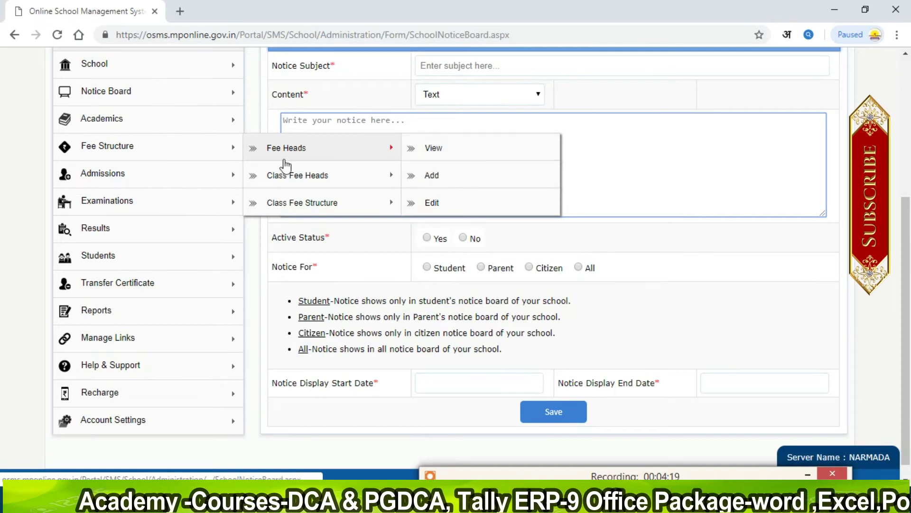
mouse_move(116, 181)
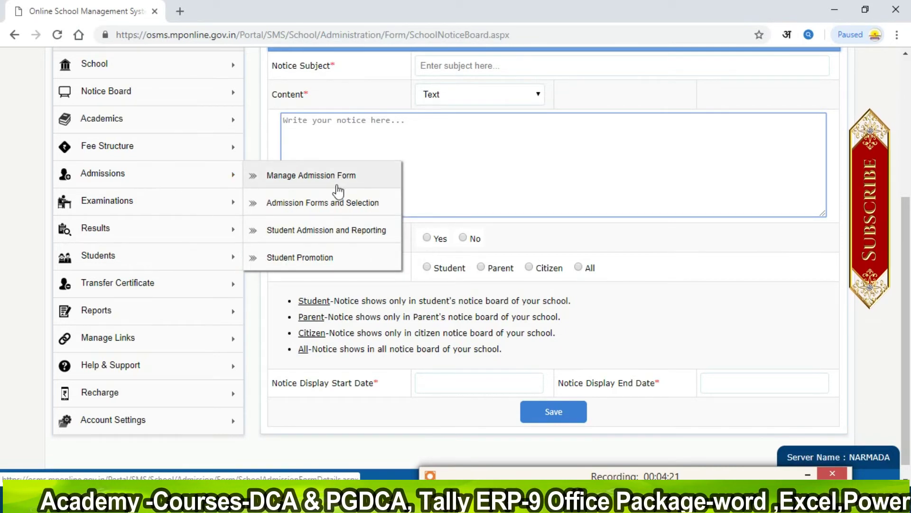
mouse_move(146, 204)
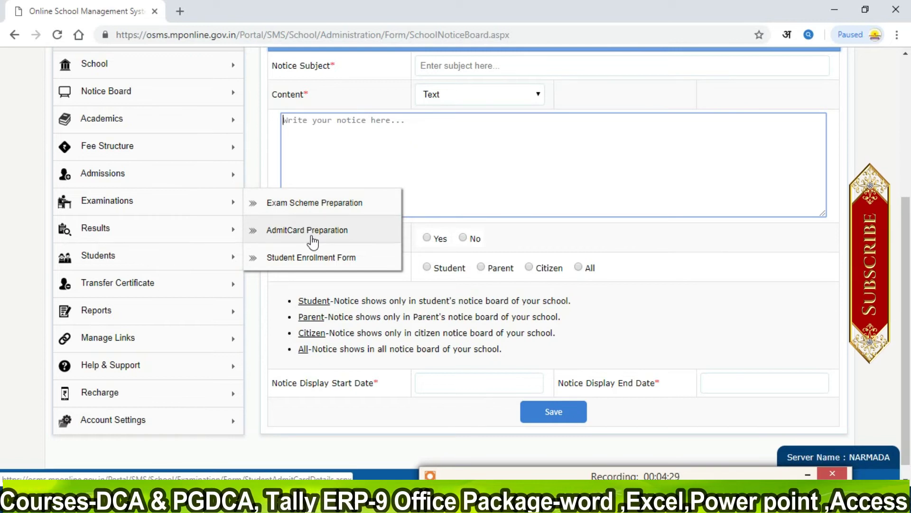
mouse_move(157, 232)
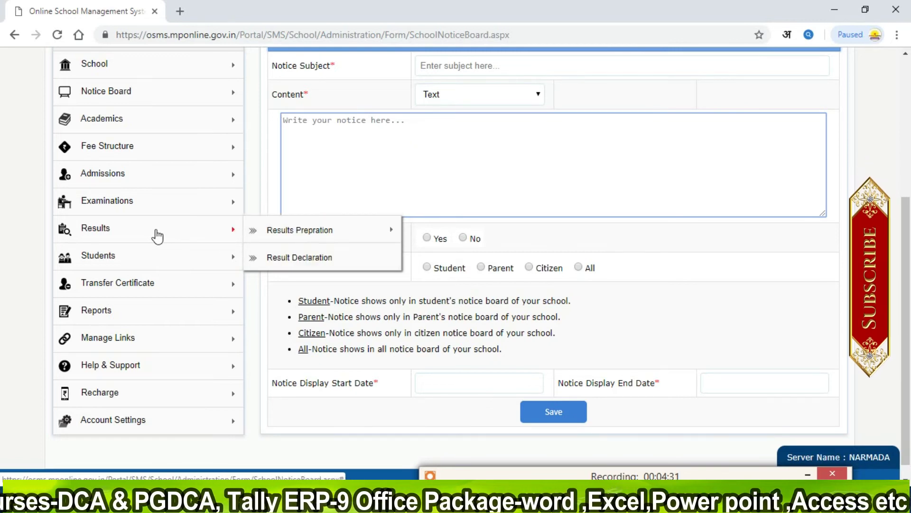
mouse_move(141, 257)
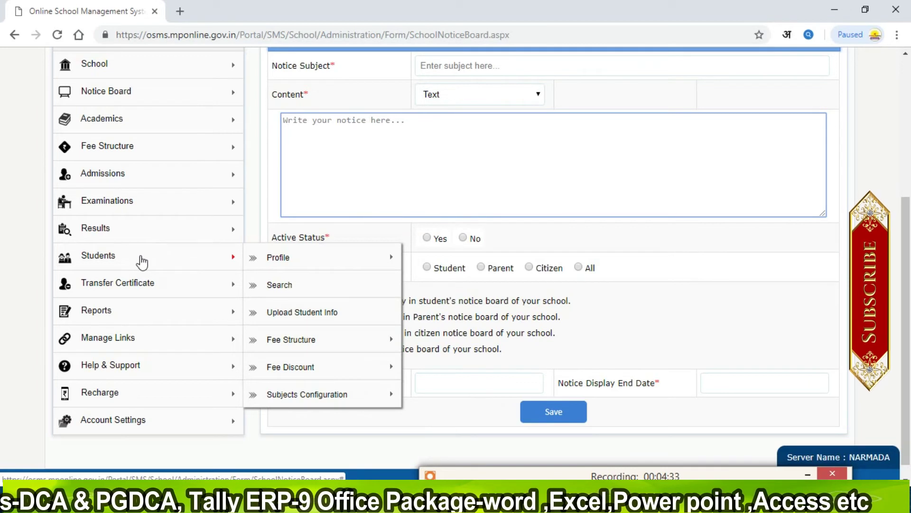
mouse_move(289, 340)
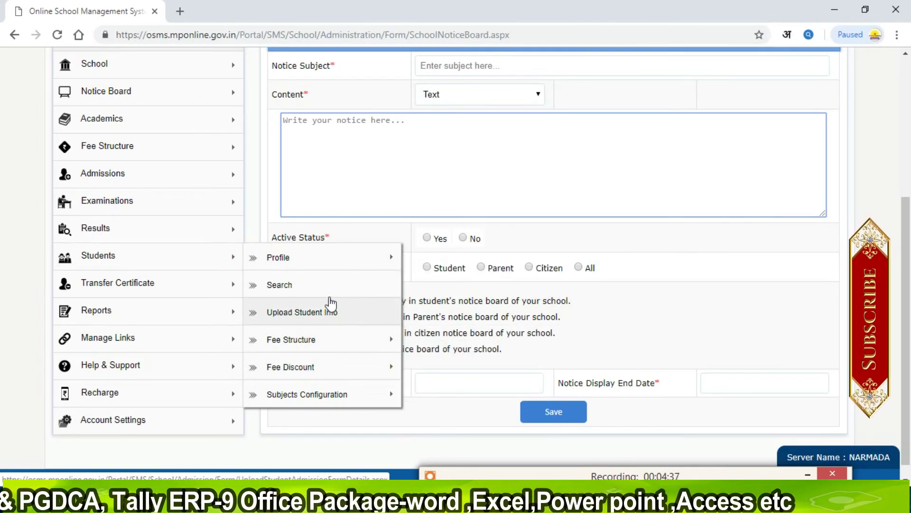
mouse_move(148, 324)
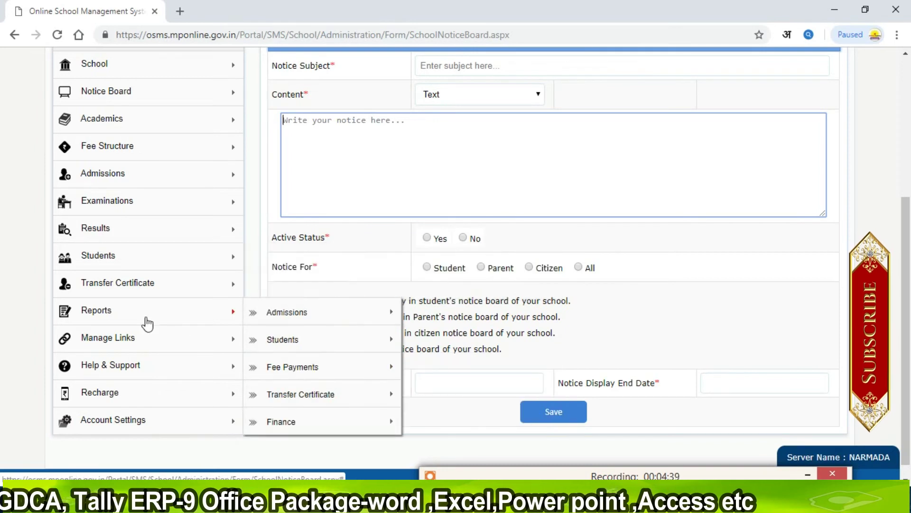
mouse_move(294, 378)
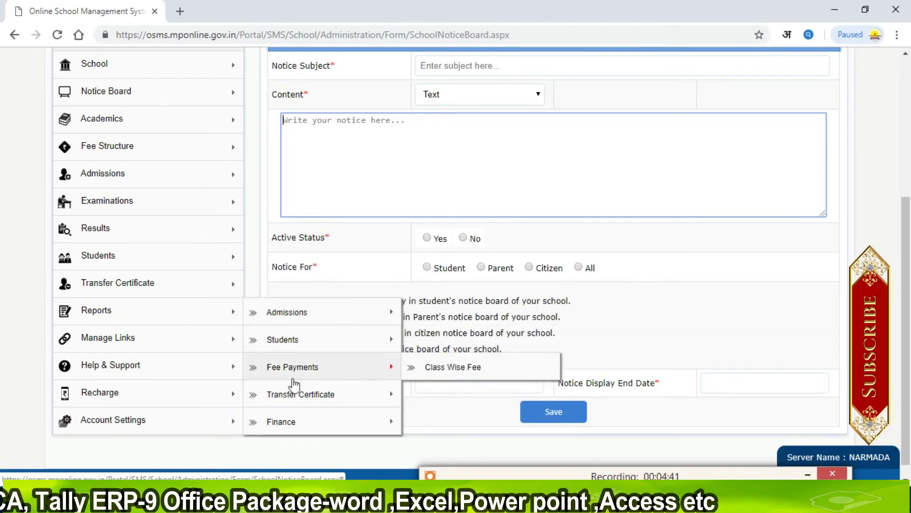
mouse_move(139, 288)
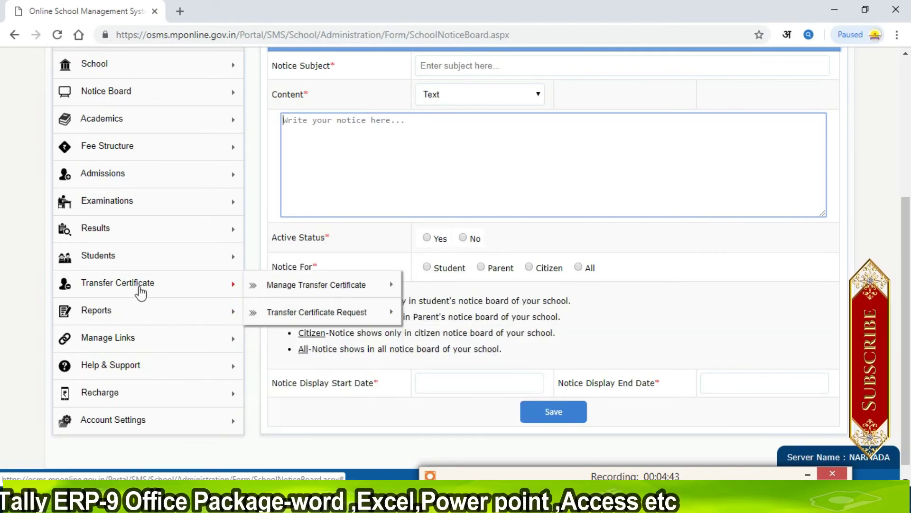
mouse_move(281, 312)
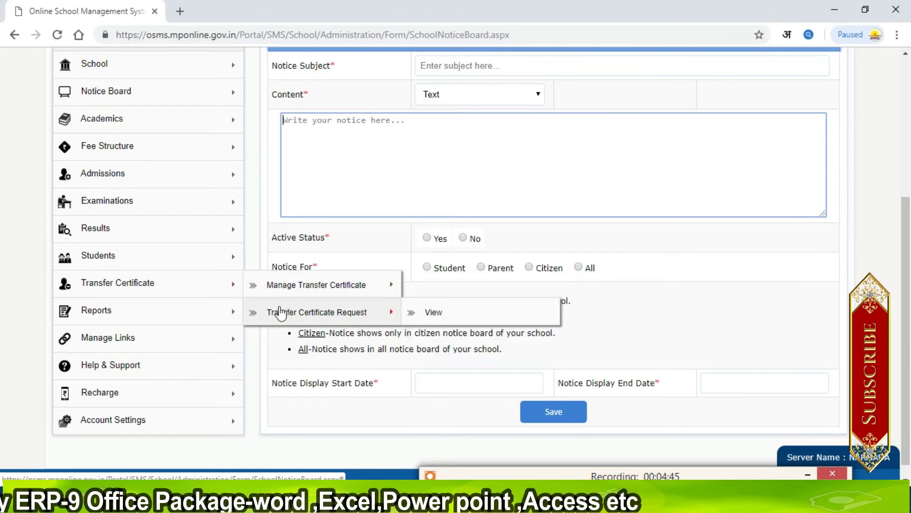